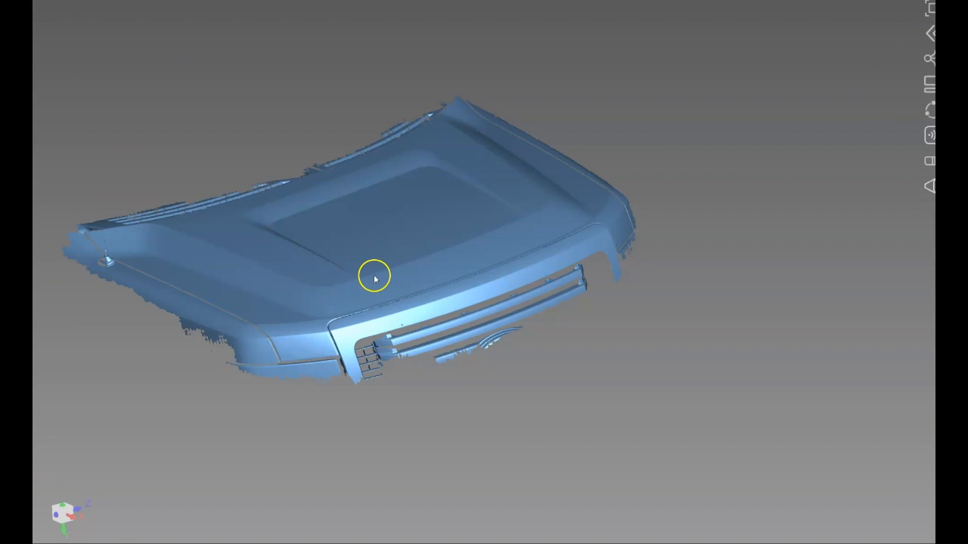
# Examine the scanned hood mesh from several angles and up close around the small surface dents near its front edge
pyautogui.moveTo(376, 280); pyautogui.dragTo(501, 344, button='right')
pyautogui.moveTo(497, 194); pyautogui.dragTo(518, 317, button='right')
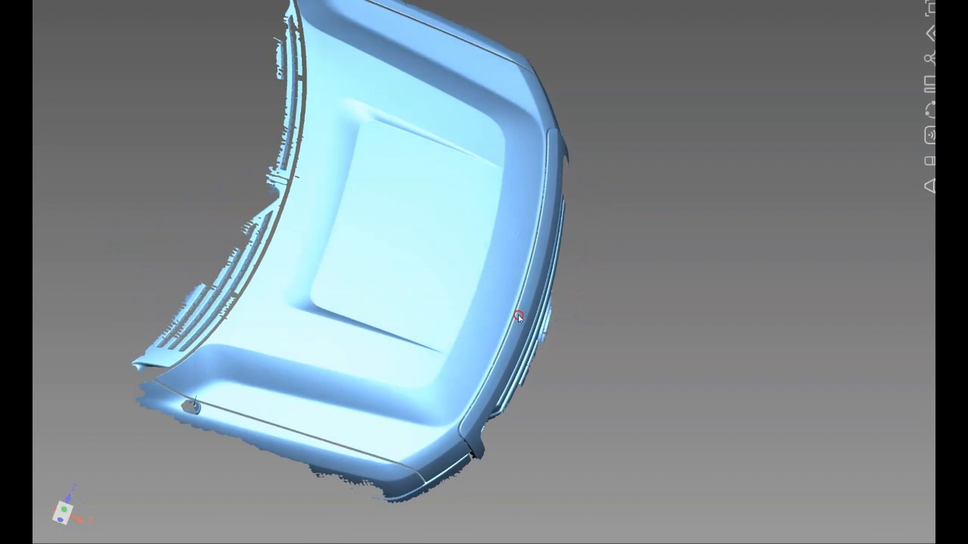
pyautogui.moveTo(511, 129); pyautogui.dragTo(424, 130, button='right')
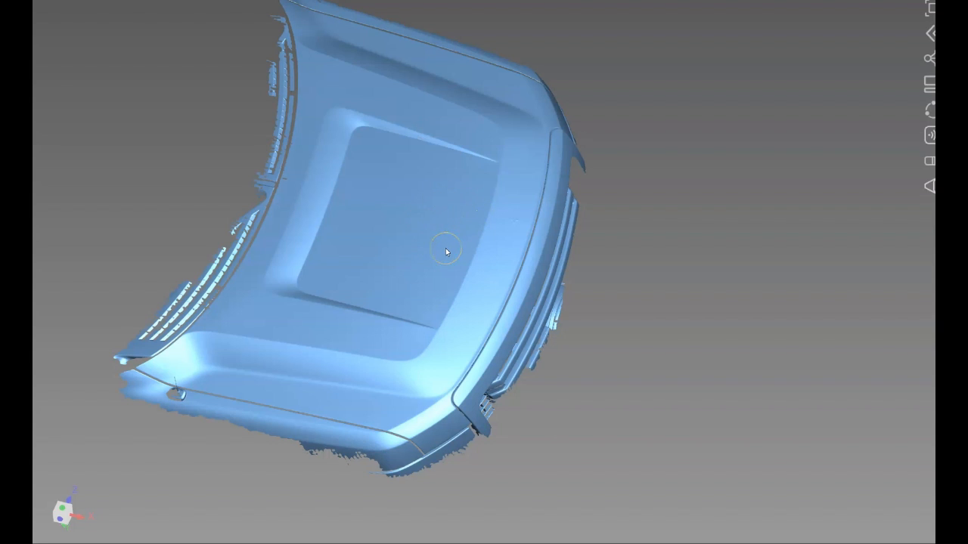
pyautogui.scroll(3, 473, 252)
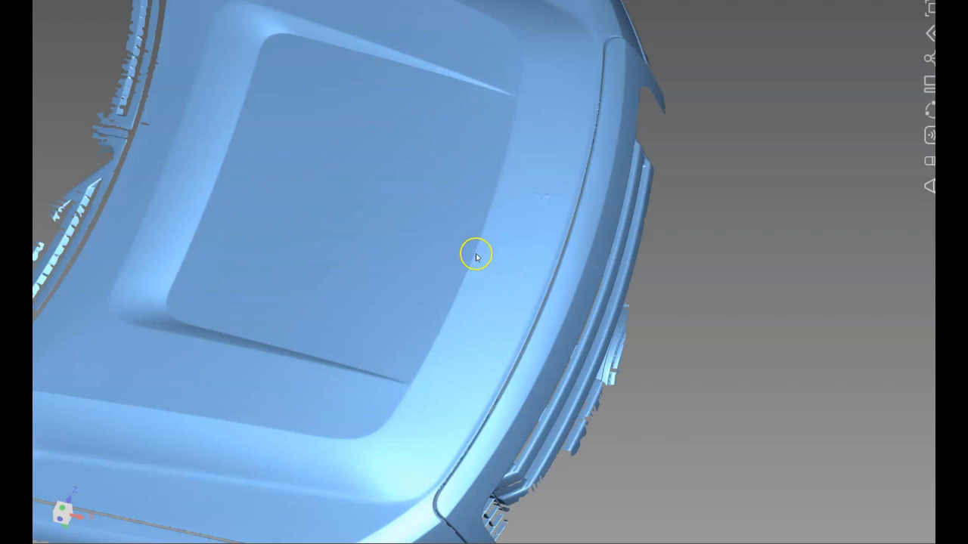
pyautogui.scroll(2, 522, 252)
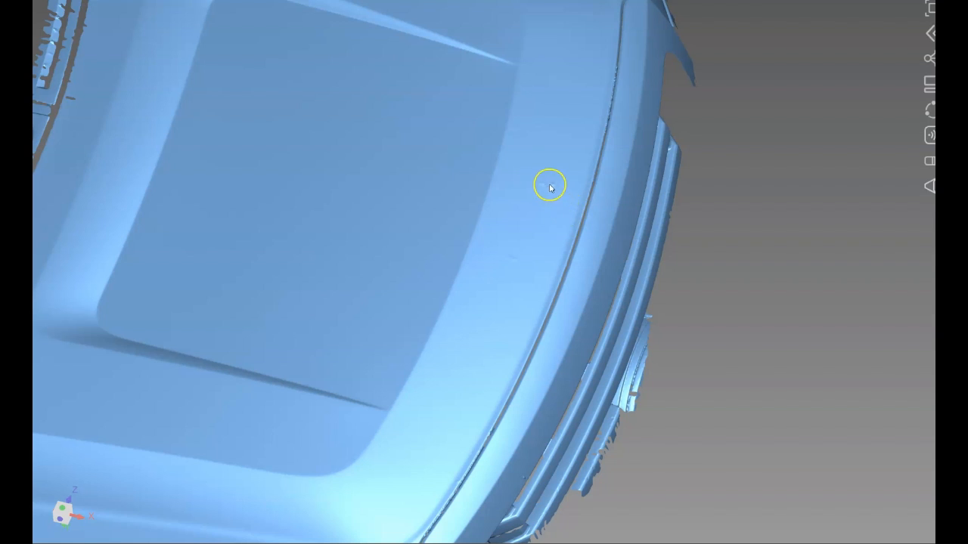
pyautogui.scroll(2, 549, 188)
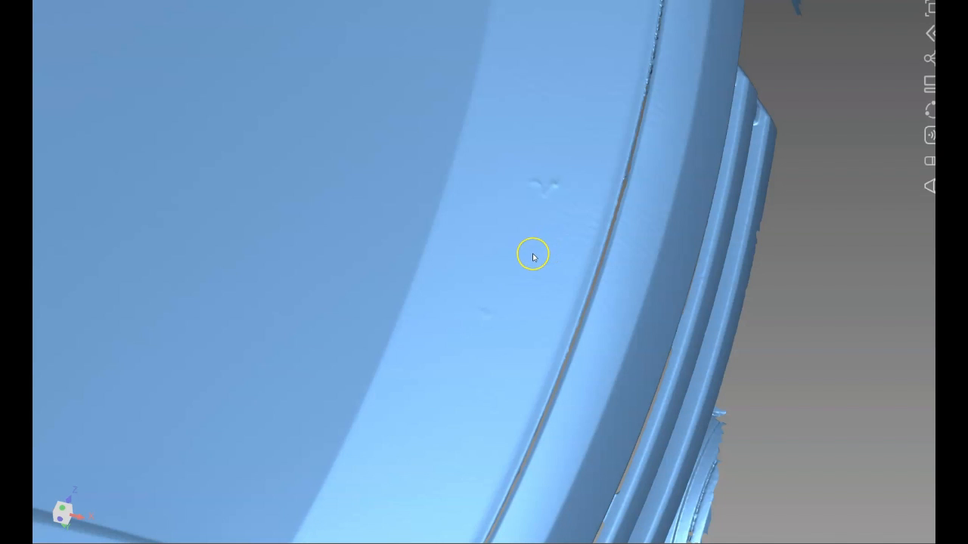
pyautogui.scroll(-3, 533, 257)
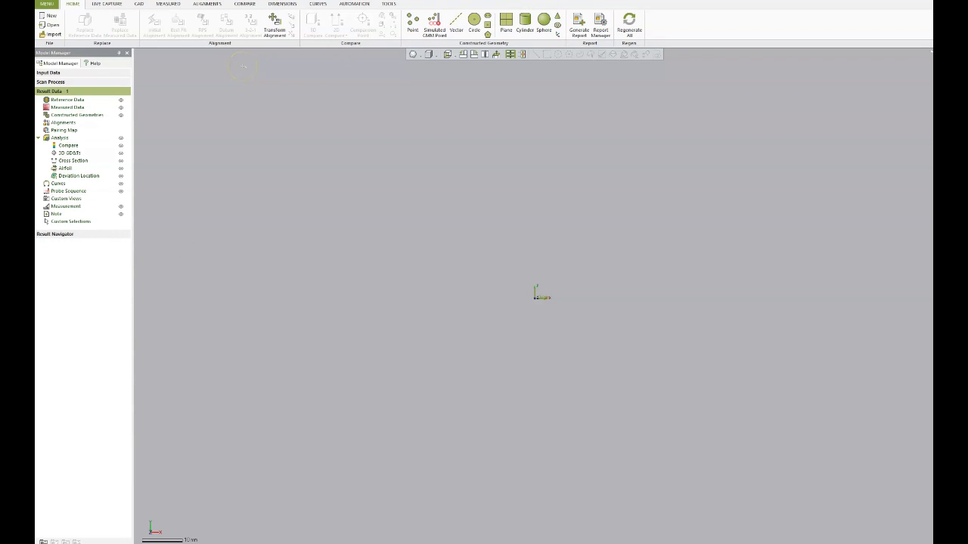
# Import the "Hood - Hail Damage" scan as measured data
pyautogui.click(54, 35)
pyautogui.click(537, 174)
pyautogui.click(759, 322)
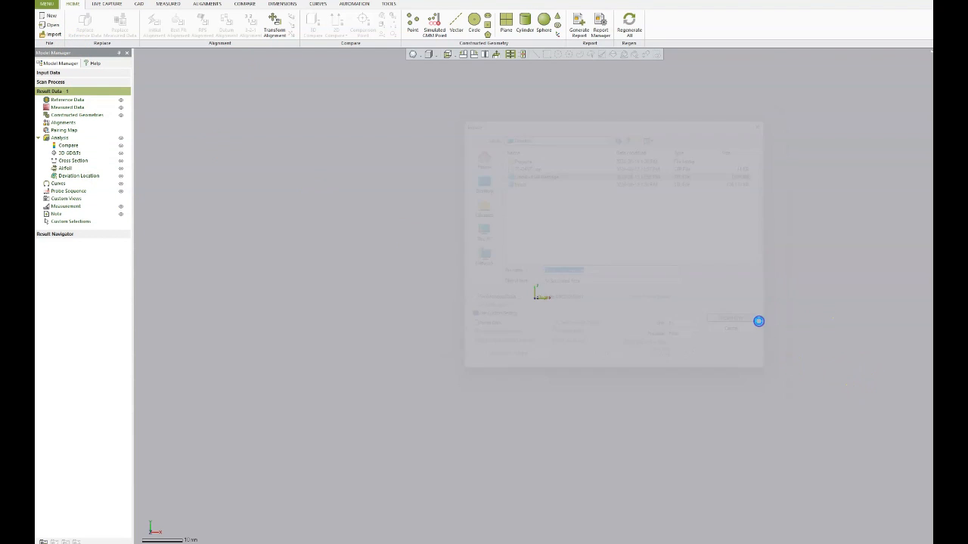
pyautogui.moveTo(579, 321); pyautogui.dragTo(596, 275, button='right')
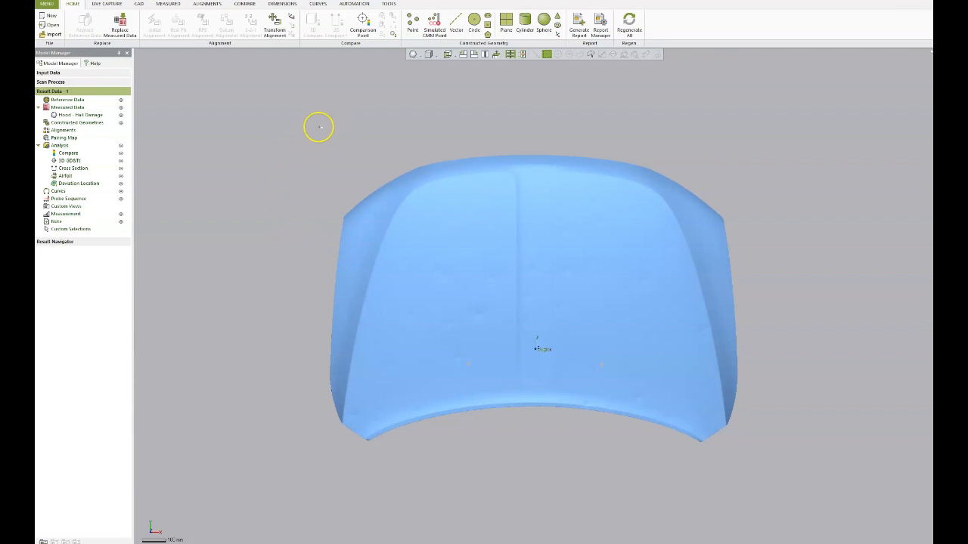
# Add a coordinate system with its origin at X 0, Y 220, Z -20 mm and use it as the Deviation Location datum
pyautogui.click(560, 33)
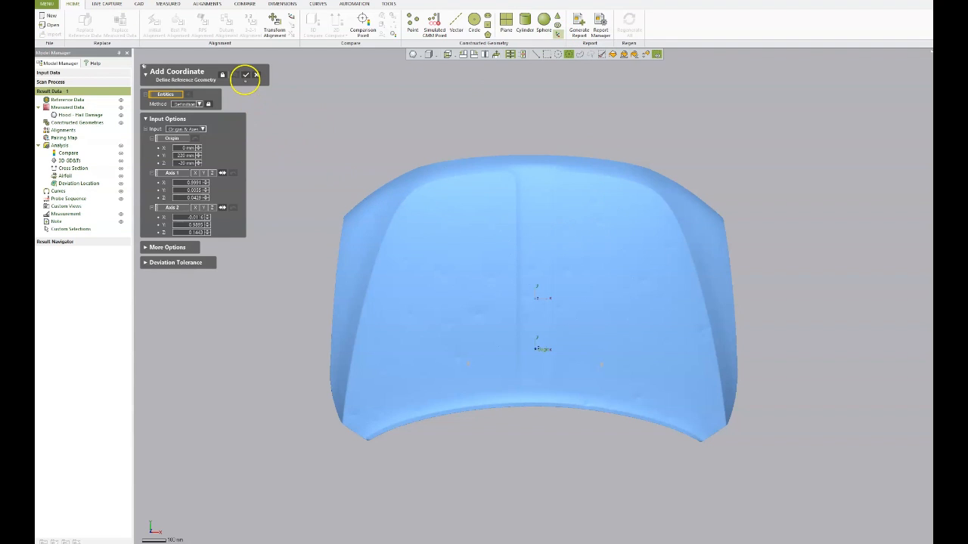
pyautogui.click(245, 75)
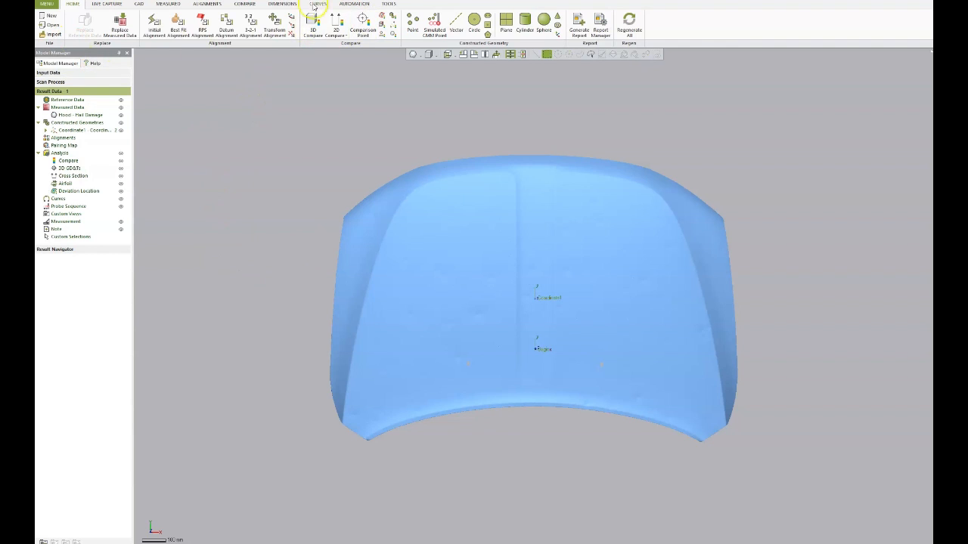
pyautogui.click(244, 4)
pyautogui.click(261, 27)
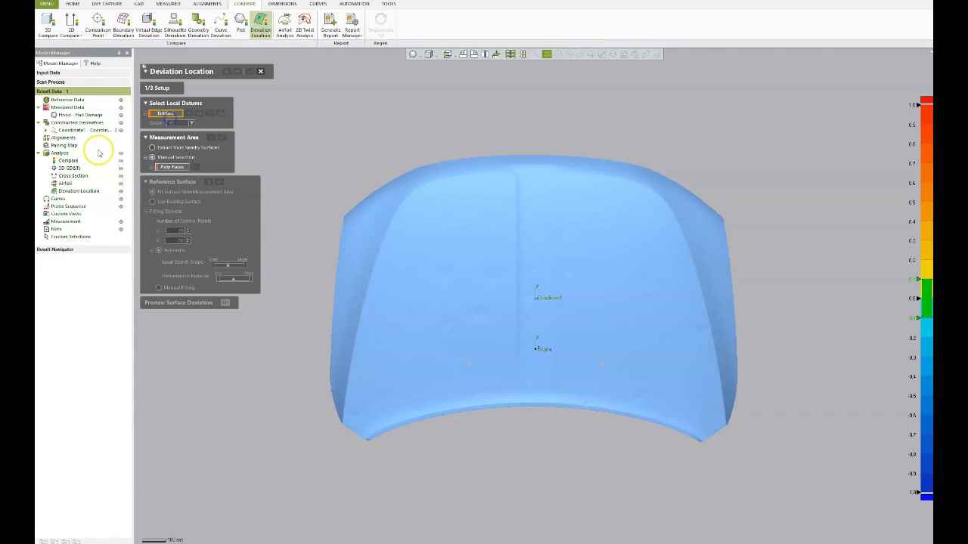
pyautogui.click(75, 131)
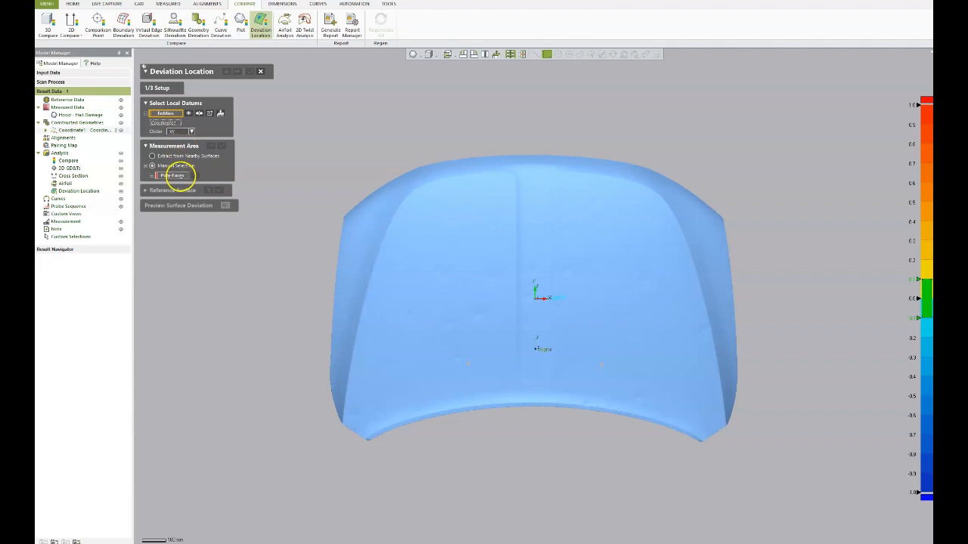
# Manually outline the poly-faces of the hood's left panel as a measurement area, keeping clear of the centre crease and outer edges
pyautogui.click(170, 175)
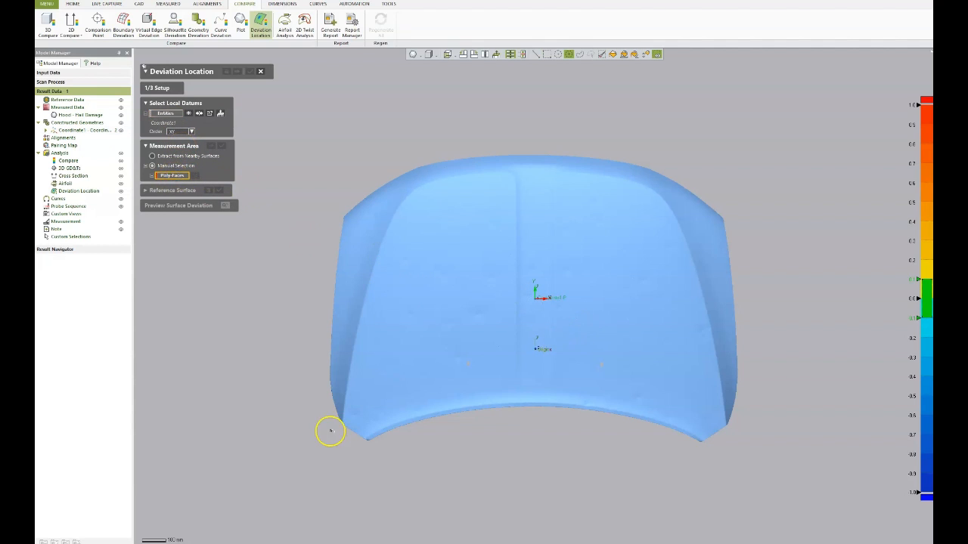
pyautogui.click(405, 404)
pyautogui.click(510, 390)
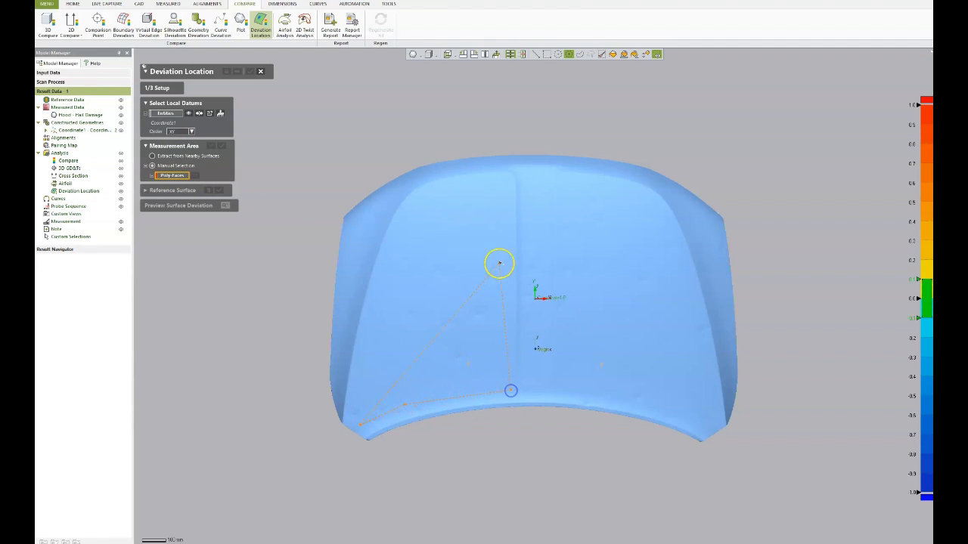
pyautogui.click(508, 183)
pyautogui.click(436, 185)
pyautogui.click(401, 208)
pyautogui.click(362, 333)
pyautogui.click(348, 417)
# Add the poly-faces of the hood's right panel to the measurement area with a polygon outline
pyautogui.click(566, 387)
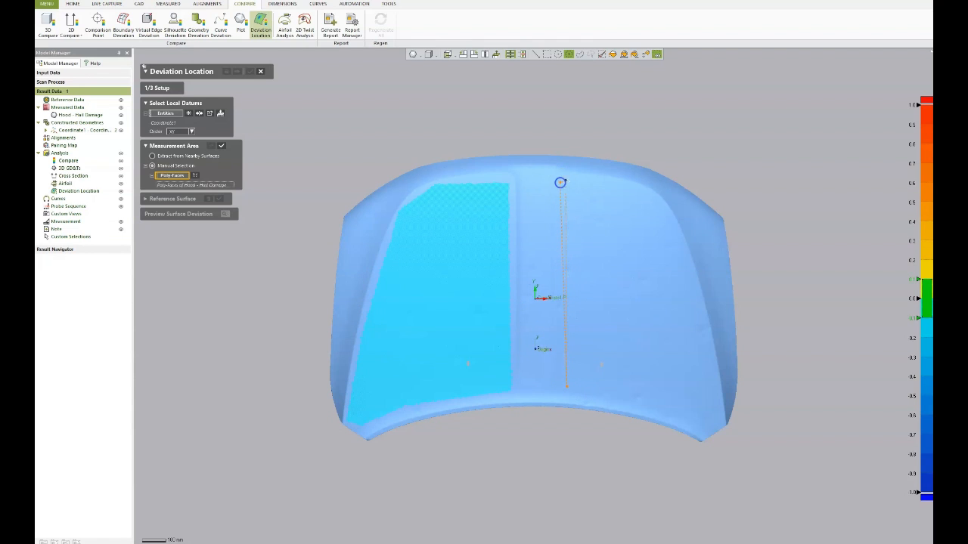
pyautogui.click(644, 188)
pyautogui.click(676, 228)
pyautogui.doubleClick(635, 406)
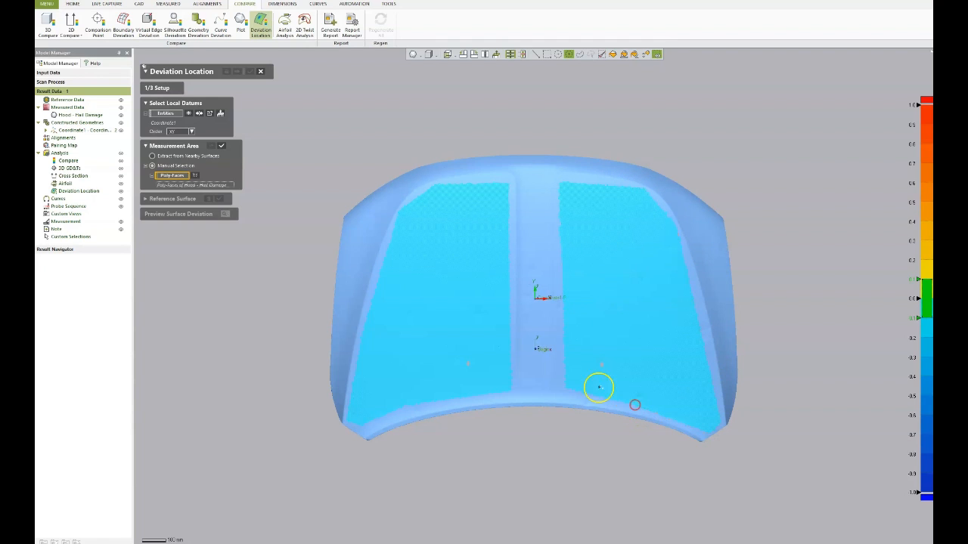
# Add the narrow centre strip between the two panels to the selection and accept the measurement area
pyautogui.click(549, 385)
pyautogui.click(551, 177)
pyautogui.doubleClick(520, 387)
pyautogui.click(576, 325)
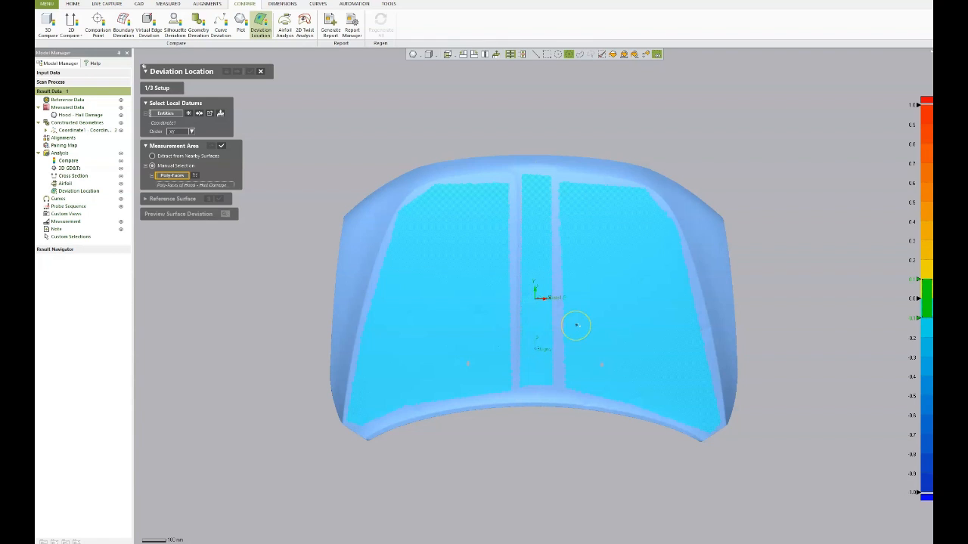
pyautogui.click(220, 147)
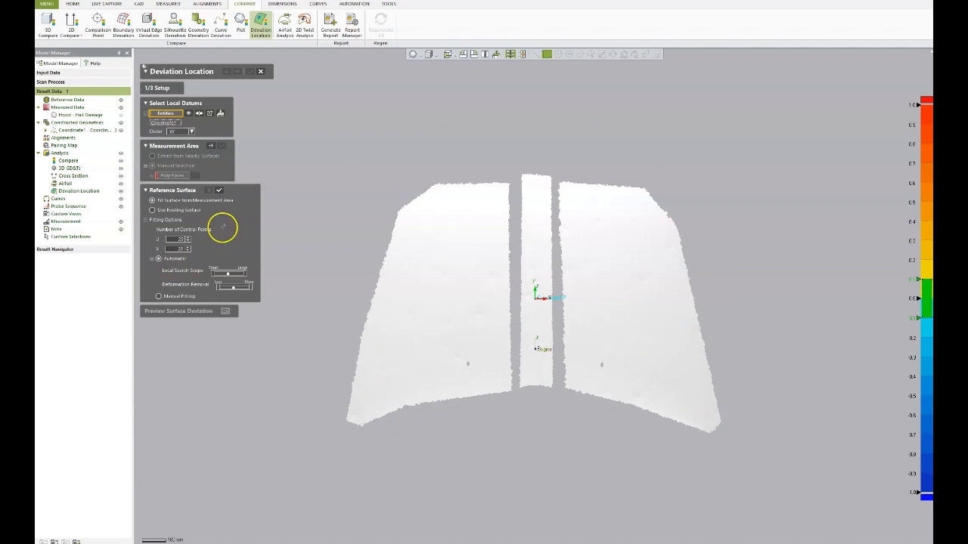
# Fit the reference surface from the measurement area with 100 control points in U and V, and proceed to object classification
pyautogui.doubleClick(173, 239)
pyautogui.doubleClick(176, 248)
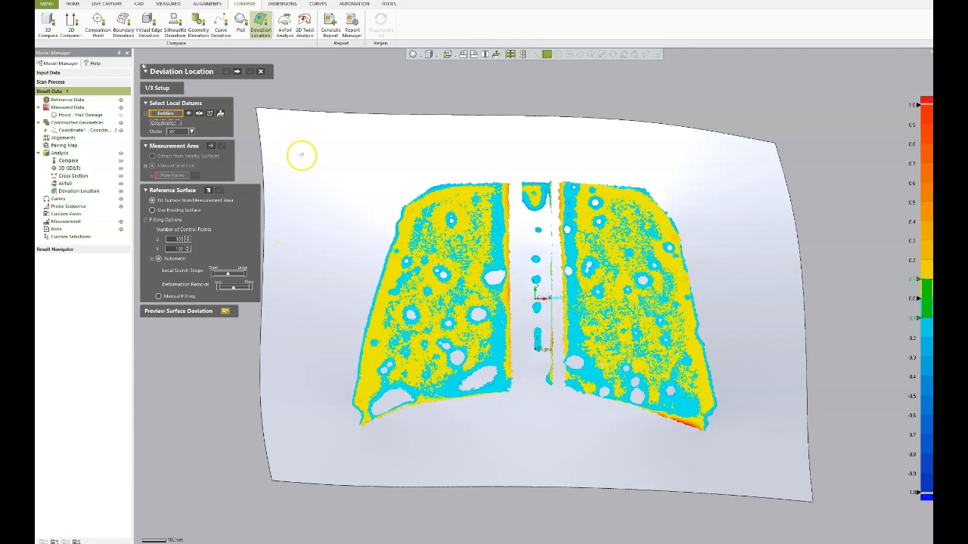
pyautogui.click(237, 71)
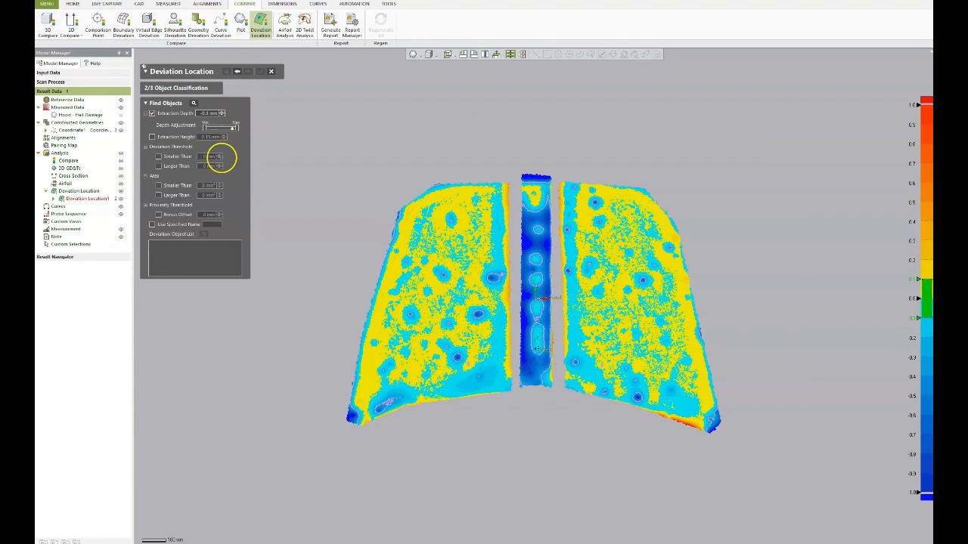
# Limit the object search by area to larger than 100 mm² and smaller than 2000 mm²
pyautogui.click(157, 195)
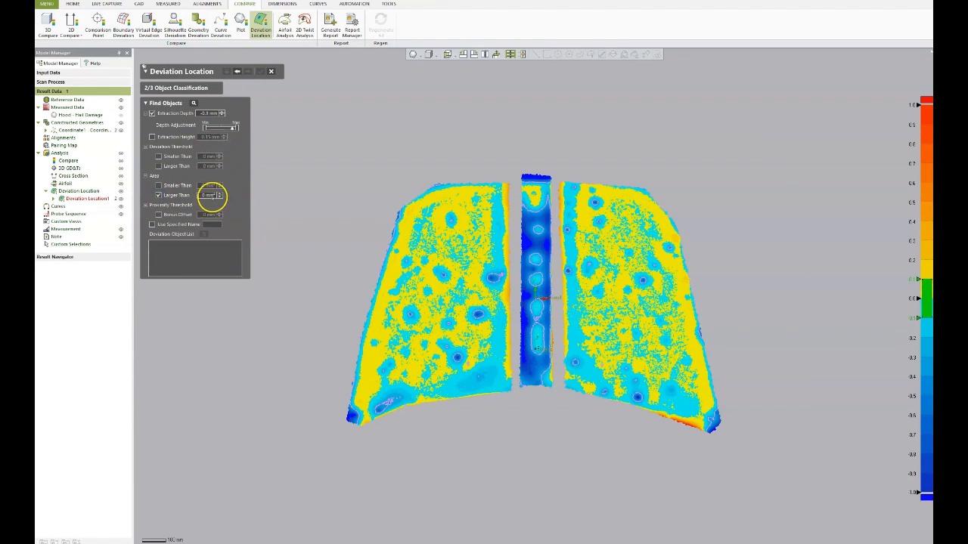
pyautogui.doubleClick(212, 195)
pyautogui.press('Return')
pyautogui.click(157, 187)
pyautogui.doubleClick(212, 186)
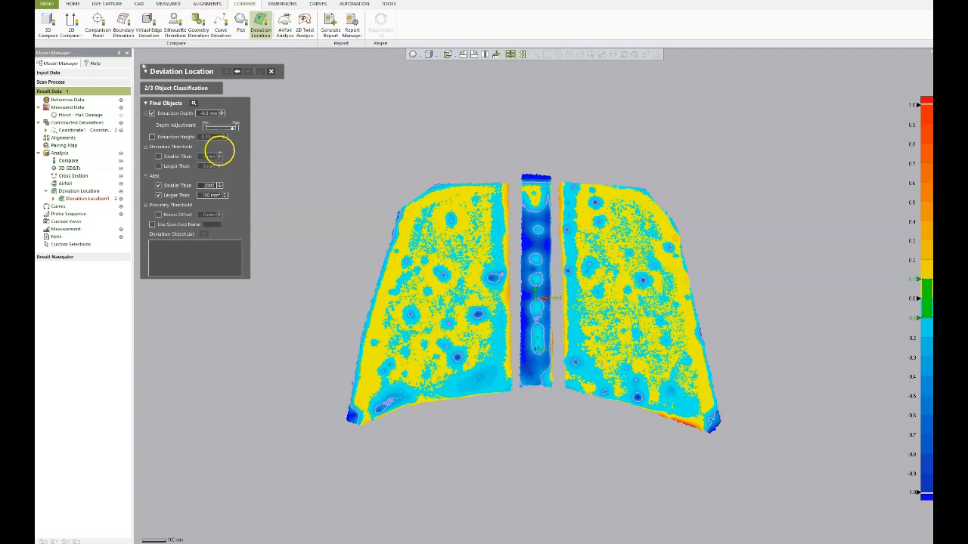
# Find the deviation objects on the hood and complete the Deviation Location analysis with the default inspection feature settings
pyautogui.click(193, 103)
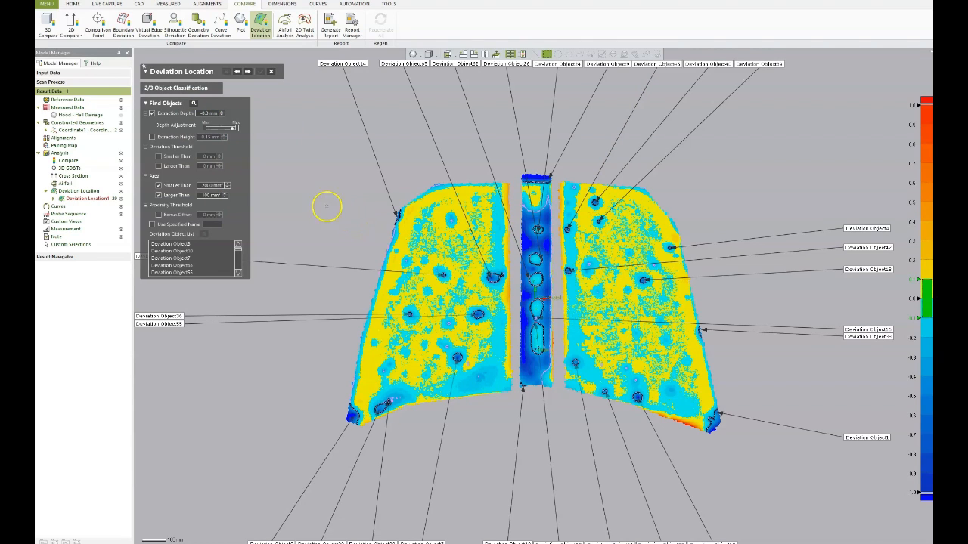
pyautogui.click(248, 71)
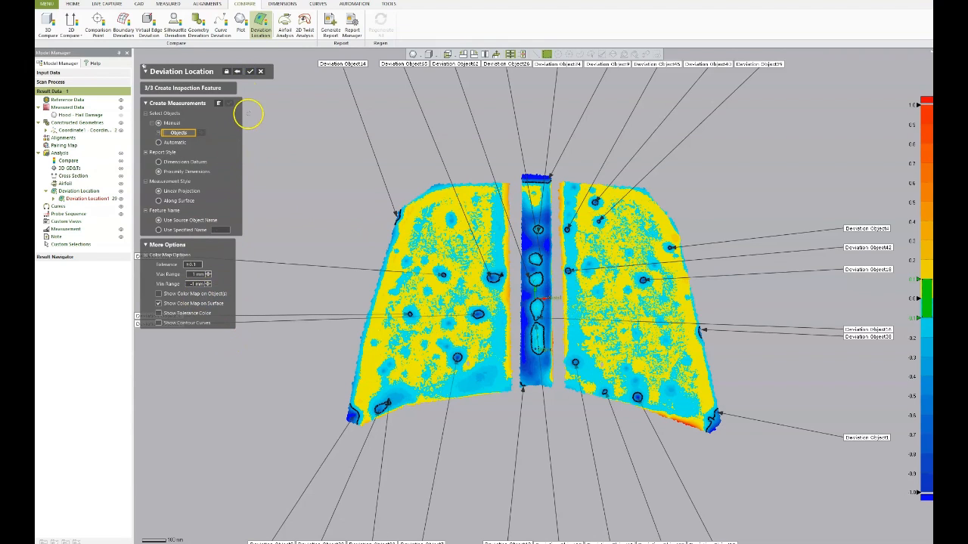
pyautogui.click(250, 71)
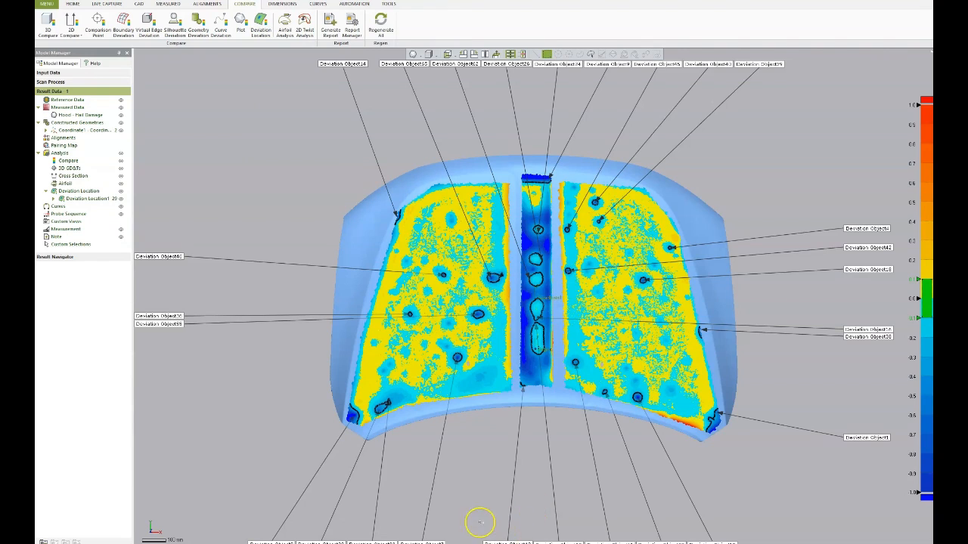
# Generate a Letter_Landscape report containing only the deviation location result, removing the reference data, measured data and coordinate entries
pyautogui.click(332, 31)
pyautogui.click(589, 239)
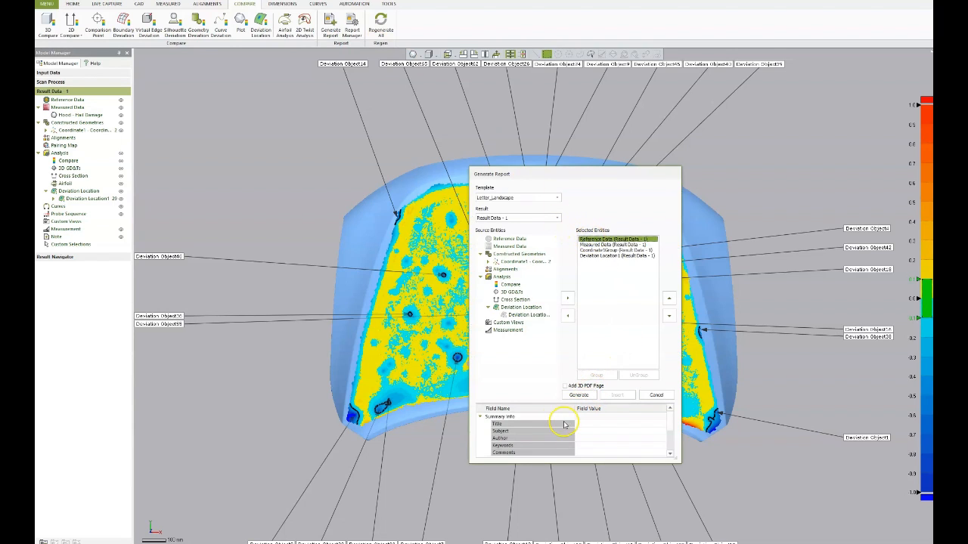
pyautogui.click(567, 315)
pyautogui.click(567, 315)
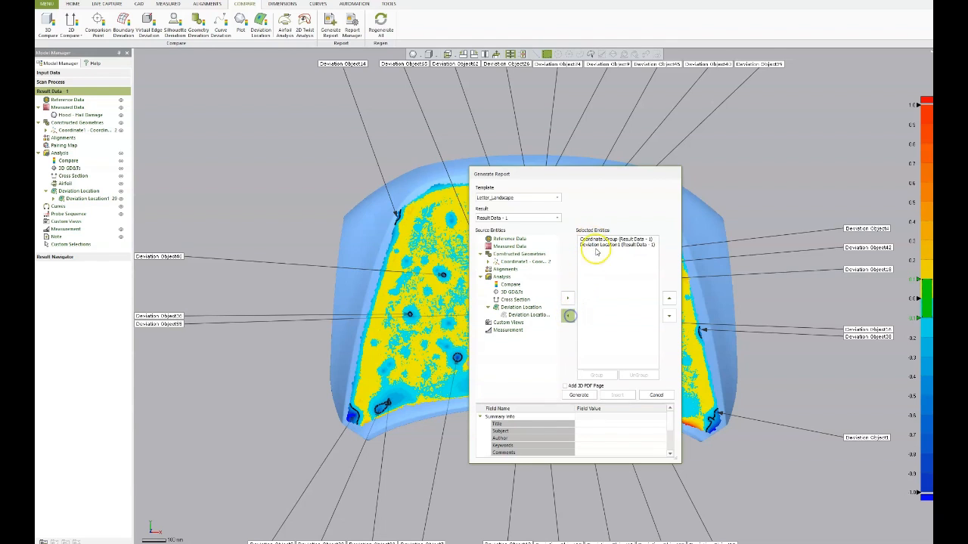
pyautogui.click(567, 315)
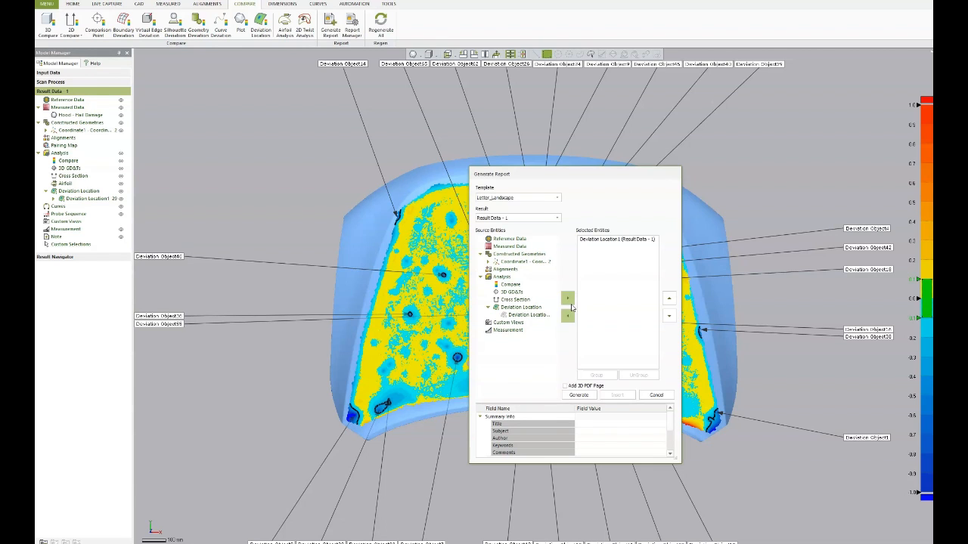
pyautogui.click(581, 395)
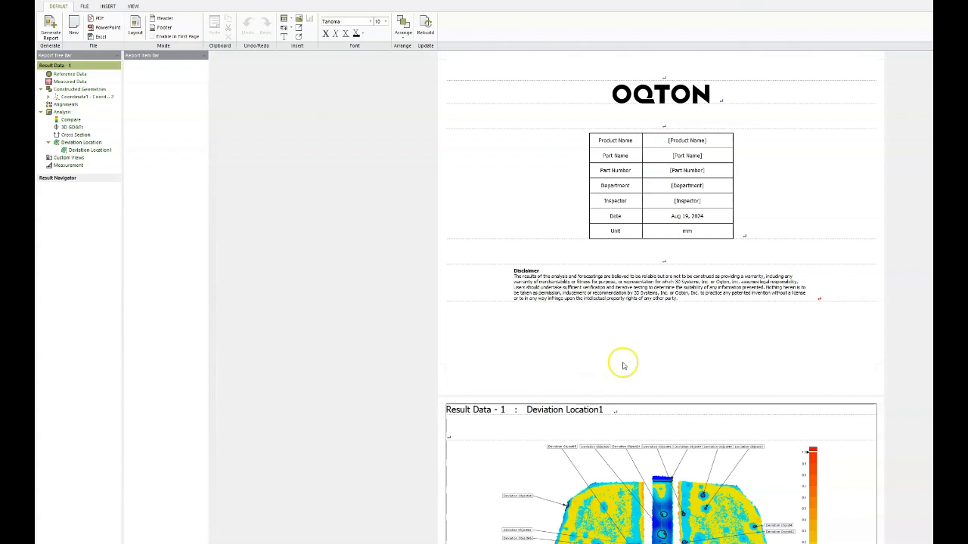
# Review the report's deviation map and the table of each dent's maximum deviation, volume, area and position
pyautogui.scroll(-3, 624, 346)
pyautogui.scroll(-2, 631, 337)
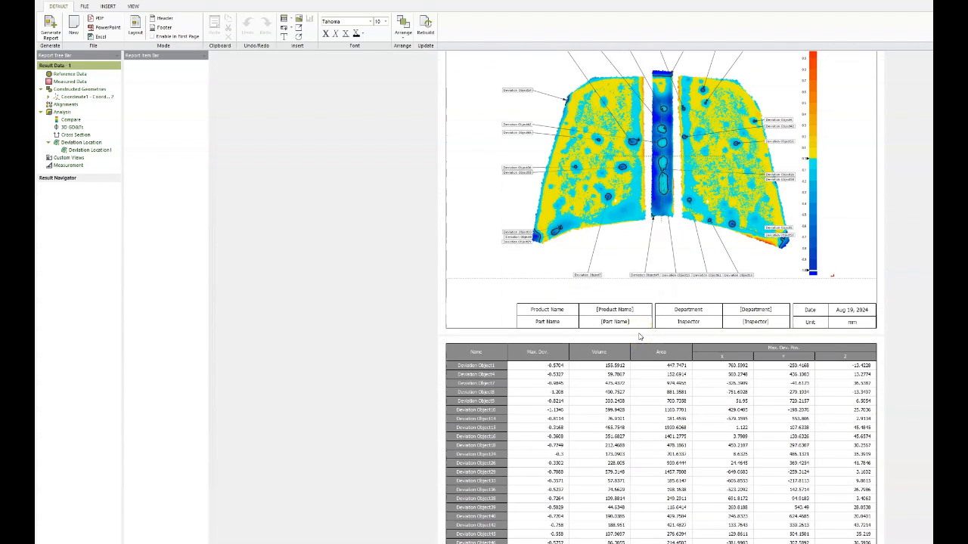
pyautogui.scroll(-1, 652, 344)
pyautogui.scroll(1, 651, 344)
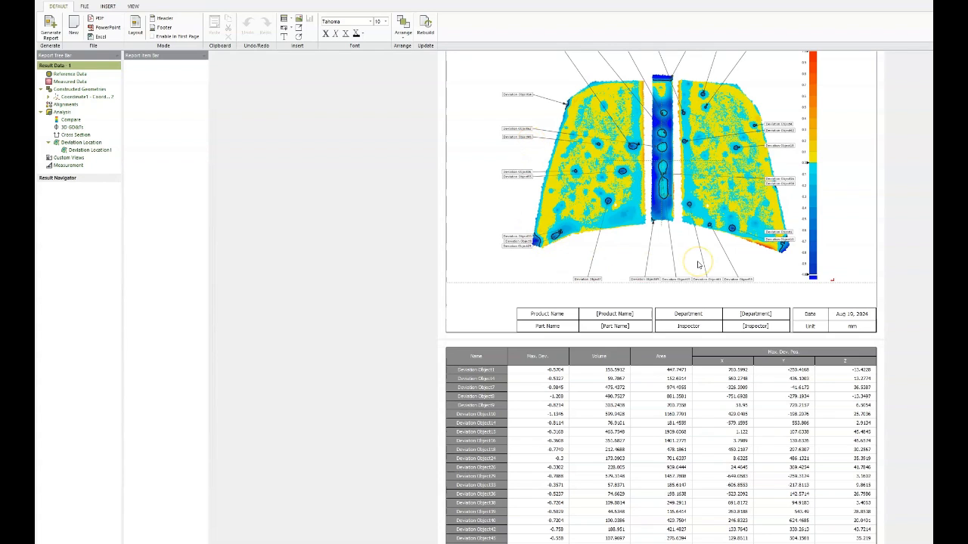
pyautogui.scroll(-1, 647, 412)
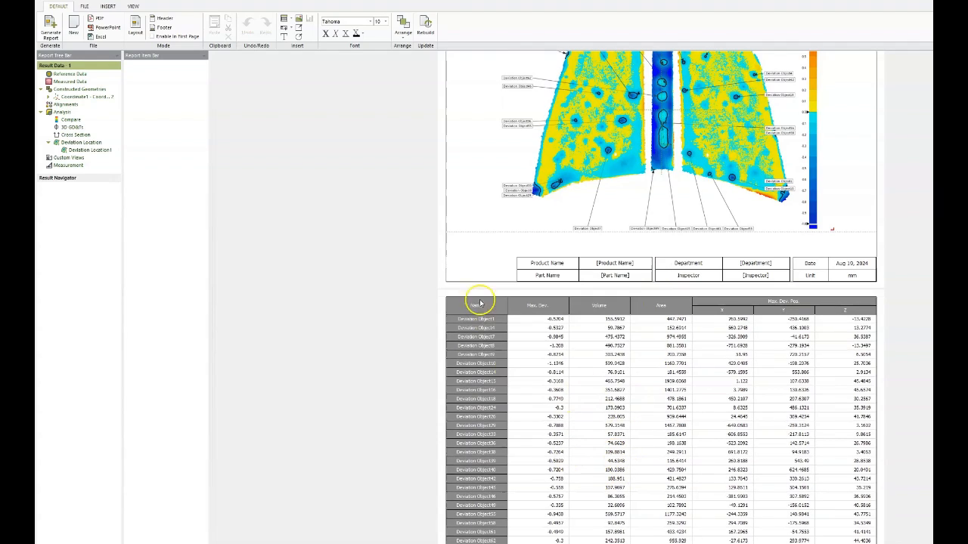
pyautogui.scroll(3, 611, 432)
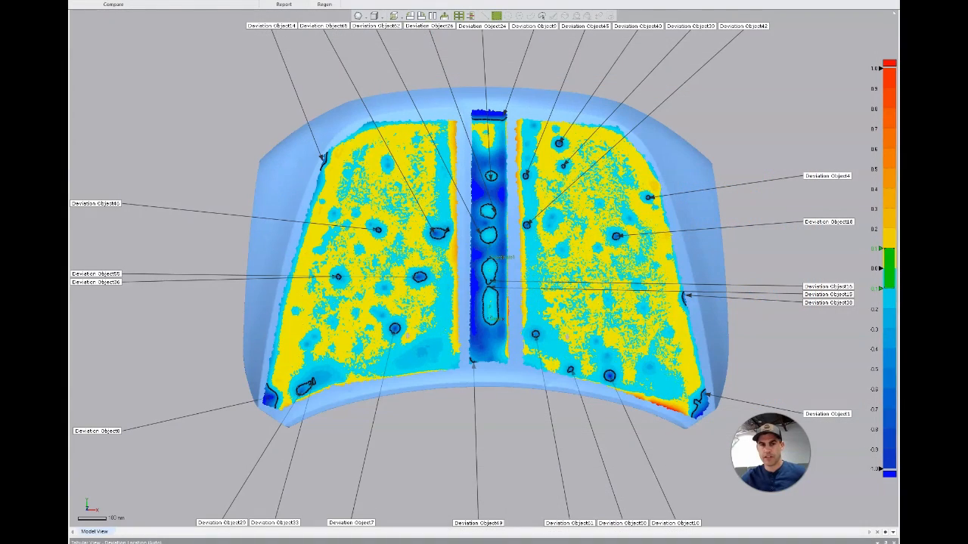